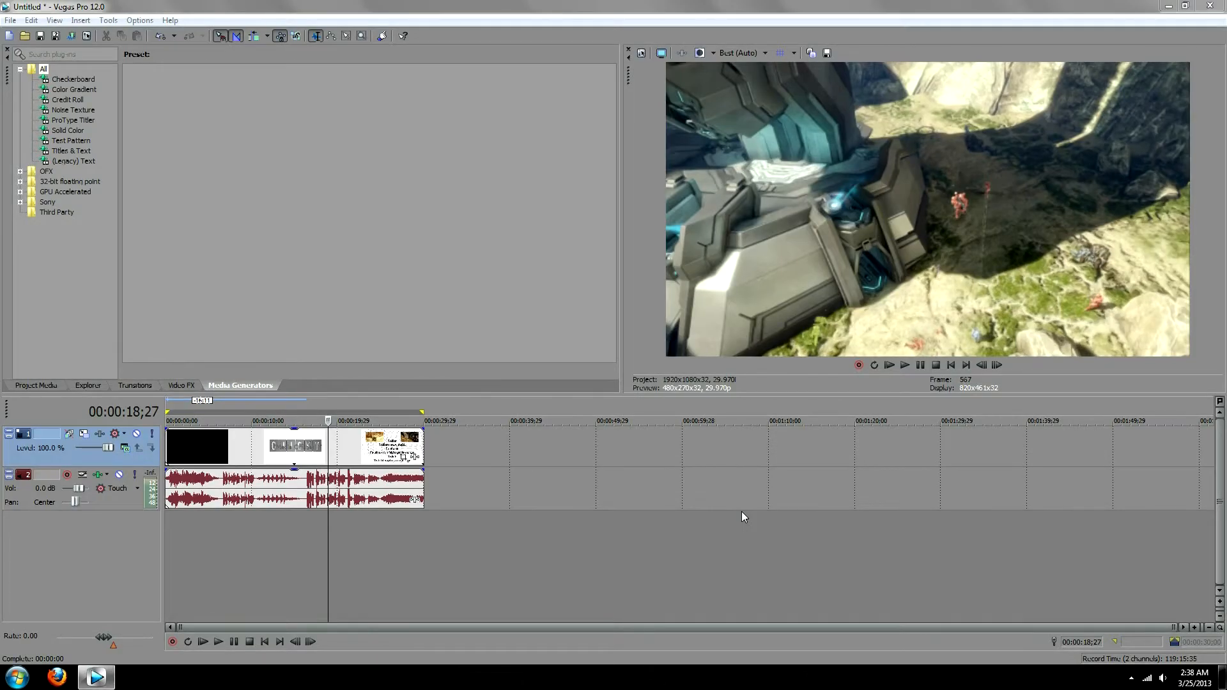
- Select the full length of the clip on the timeline as the loop region and open the Render As settings
click(363, 568)
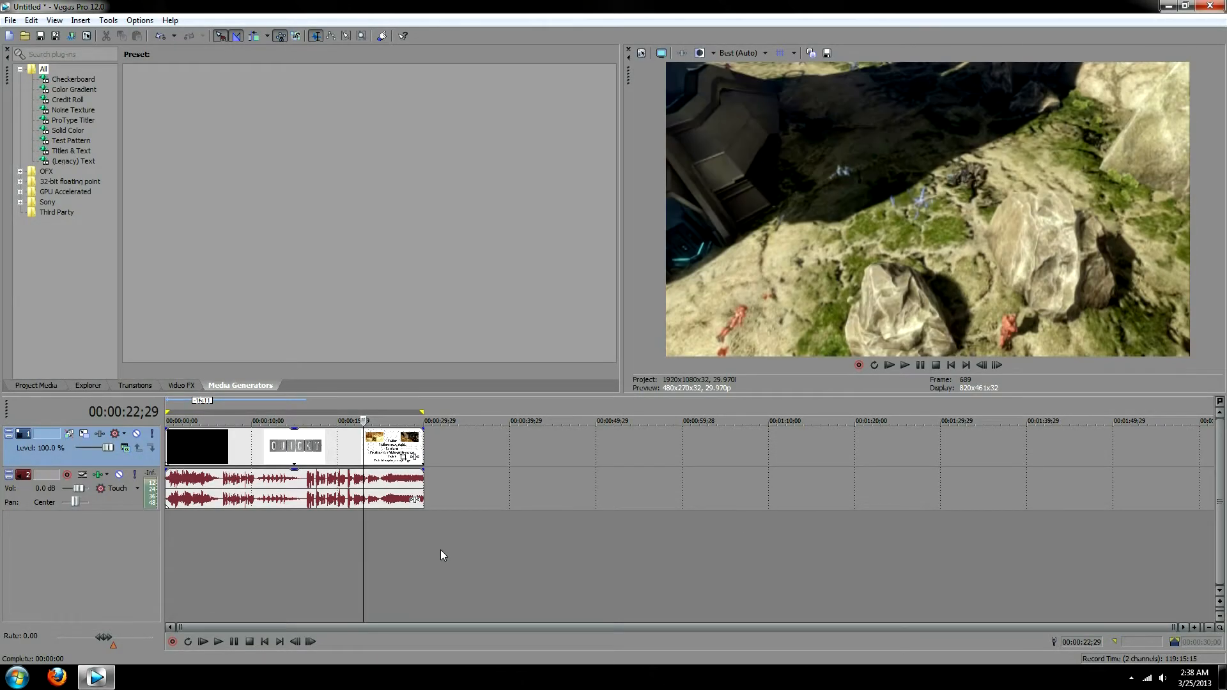
click(322, 532)
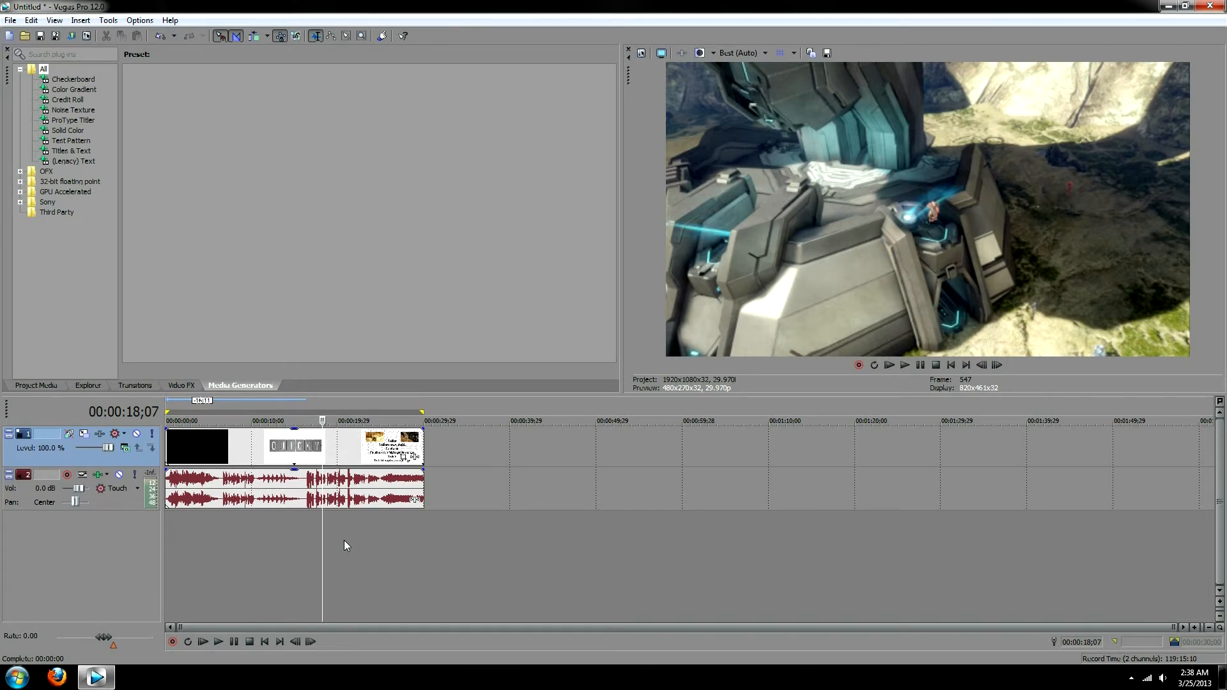
double_click(344, 539)
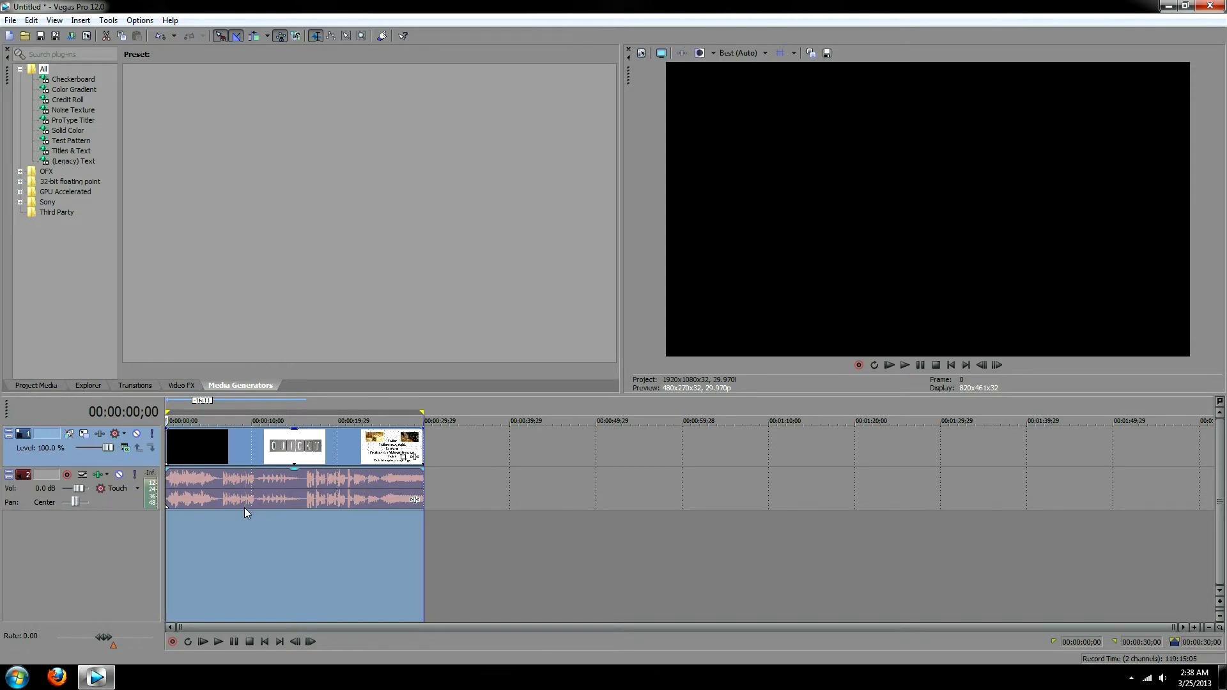
click(72, 37)
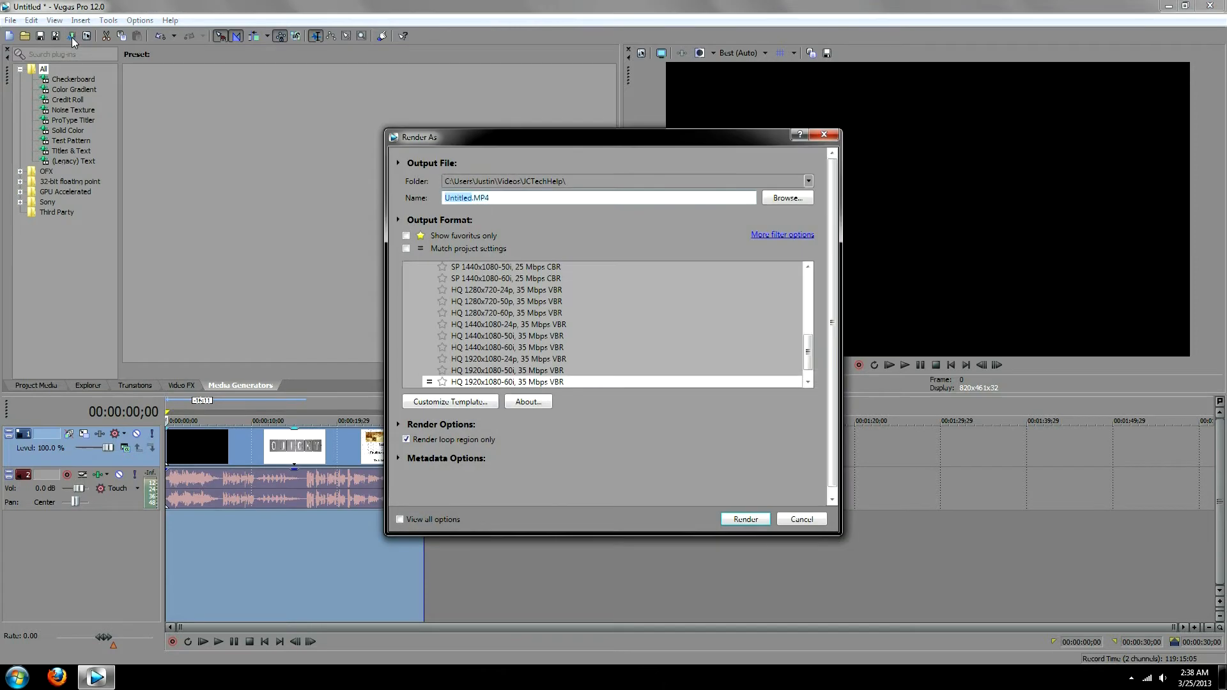
- Choose the XDCAM EX template HQ 1920x1080-60i, 35 Mbps VBR as the output format
drag(810, 358, 811, 338)
click(408, 325)
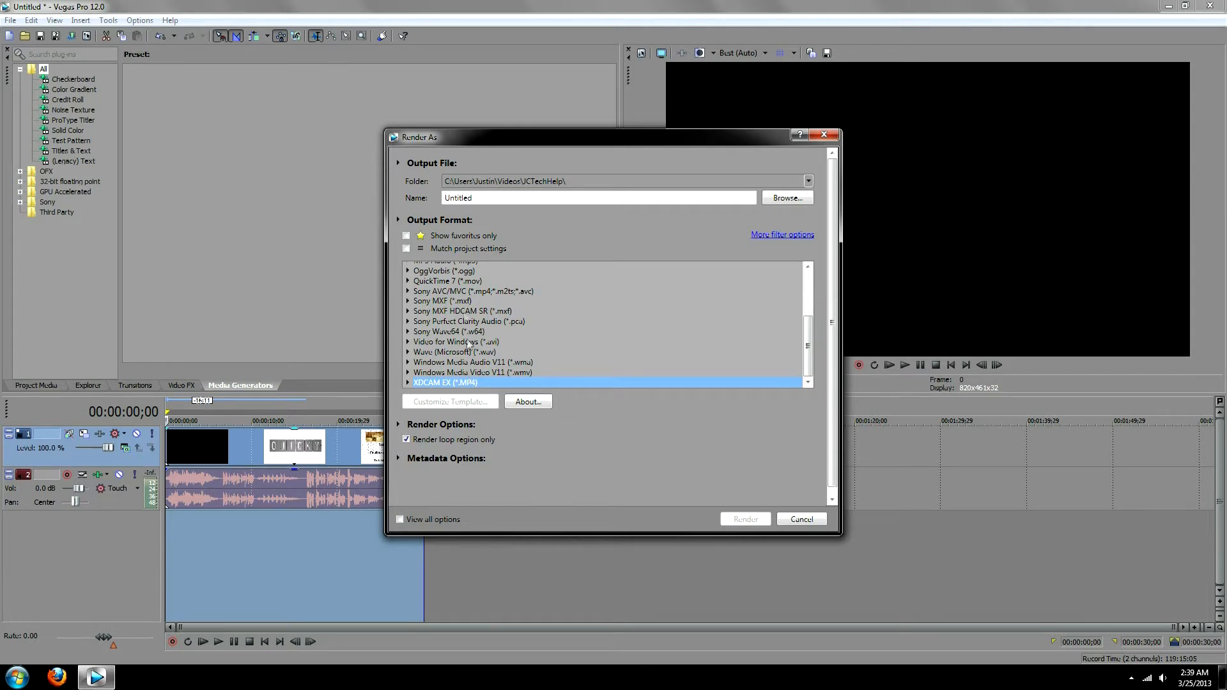
click(408, 292)
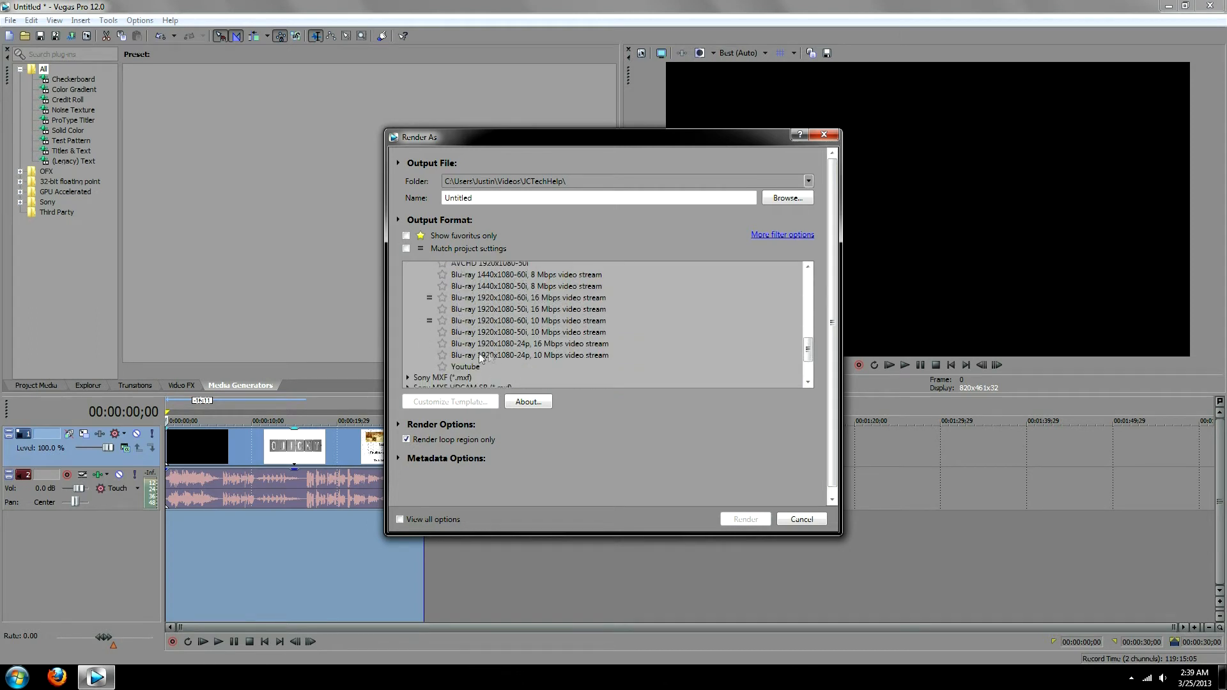
scroll(526, 355, up, 6)
click(406, 291)
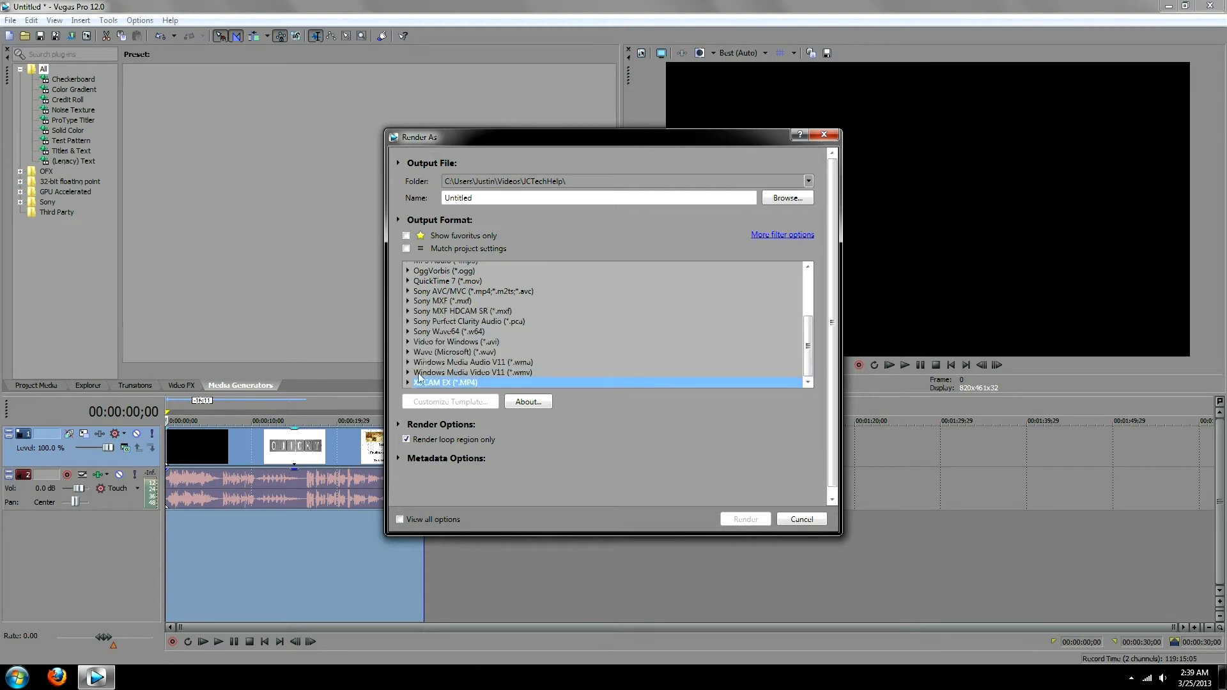
double_click(467, 377)
scroll(465, 368, down, 1)
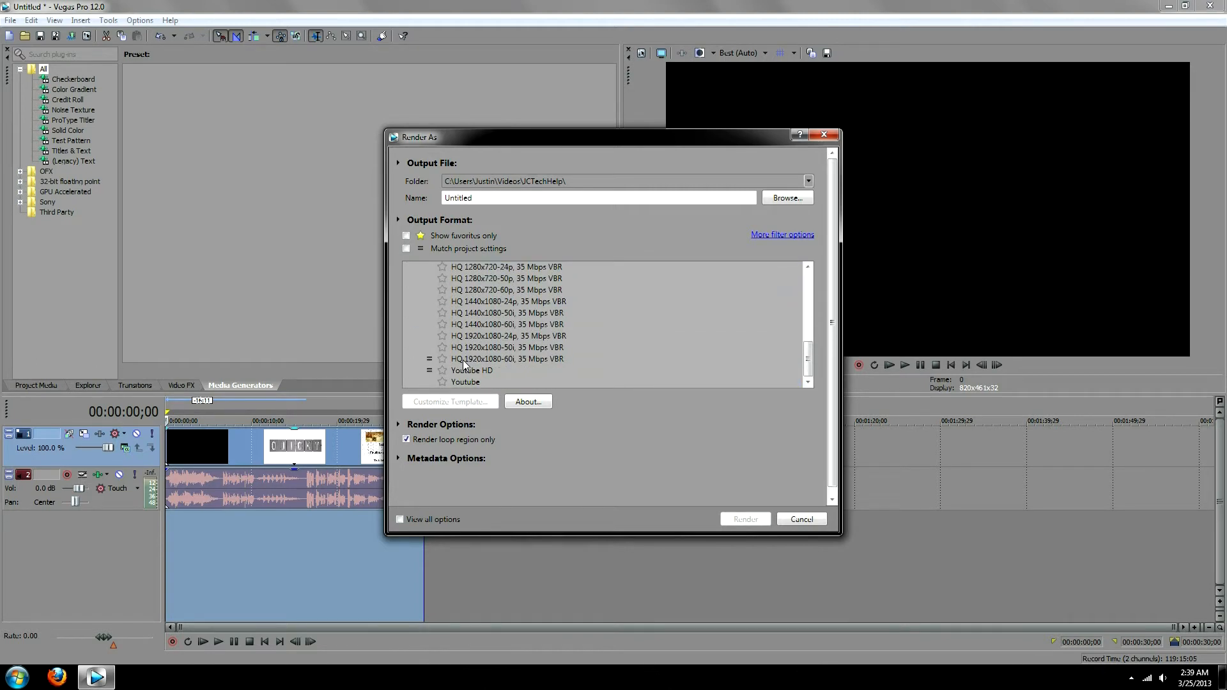
click(525, 359)
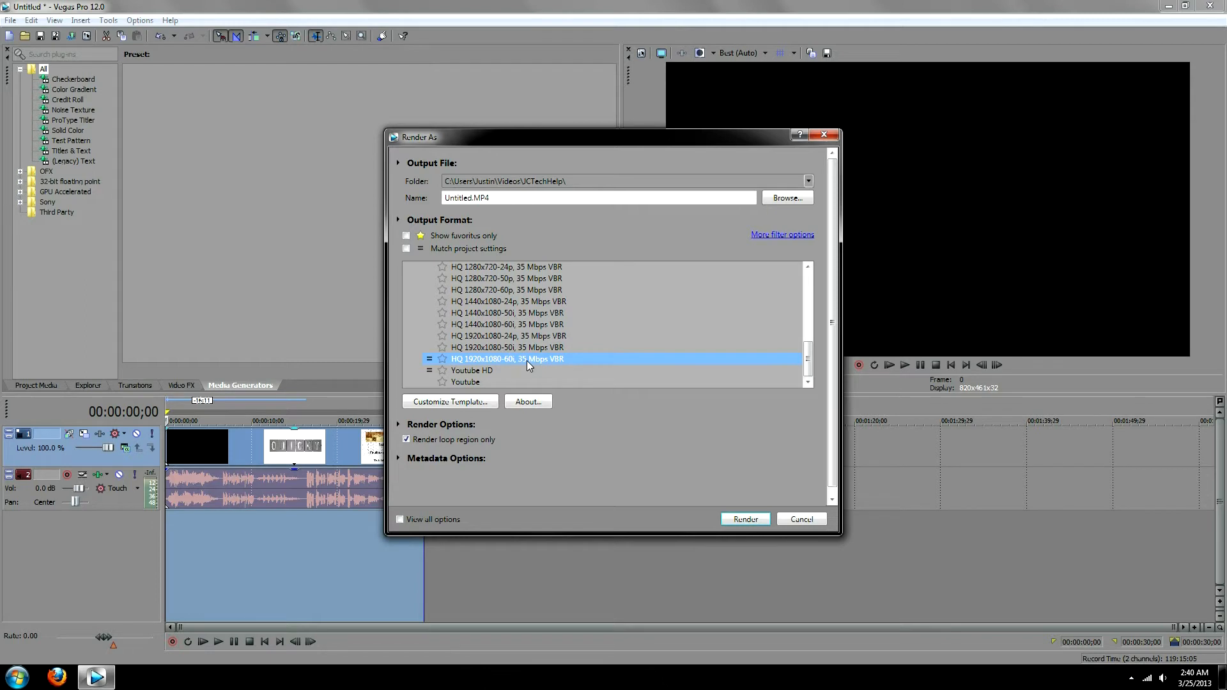
- Open the selected render template for customization and name it Youtube HD
click(476, 401)
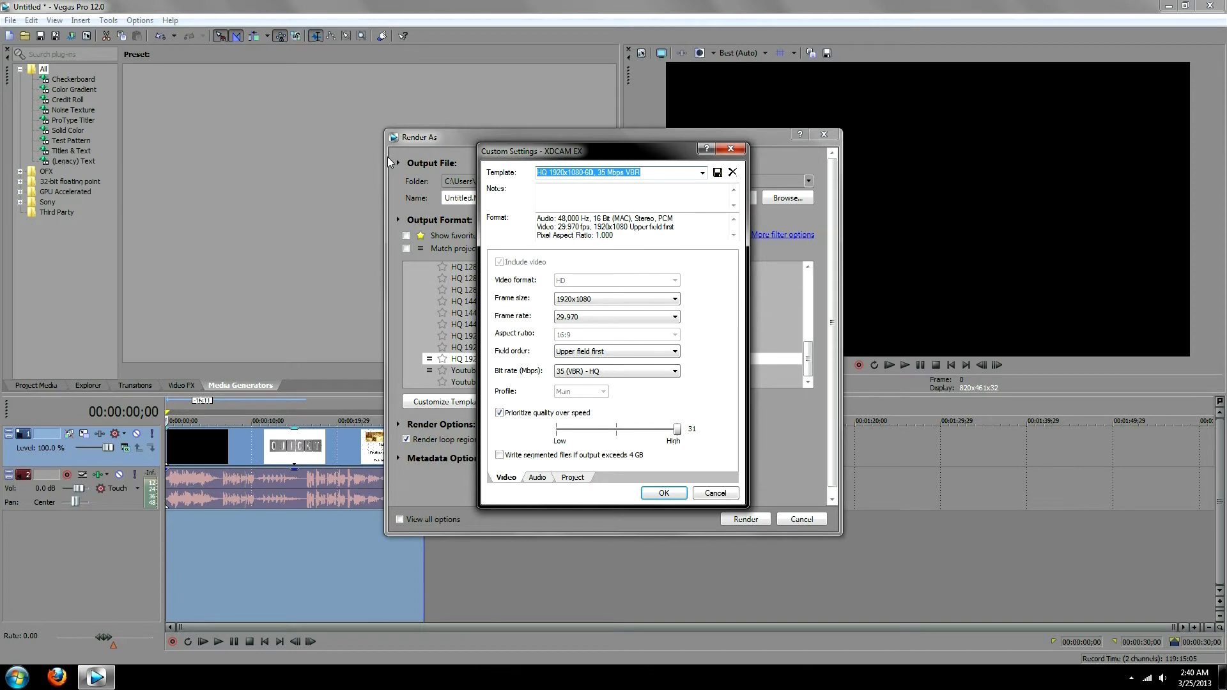
text(Youtube )
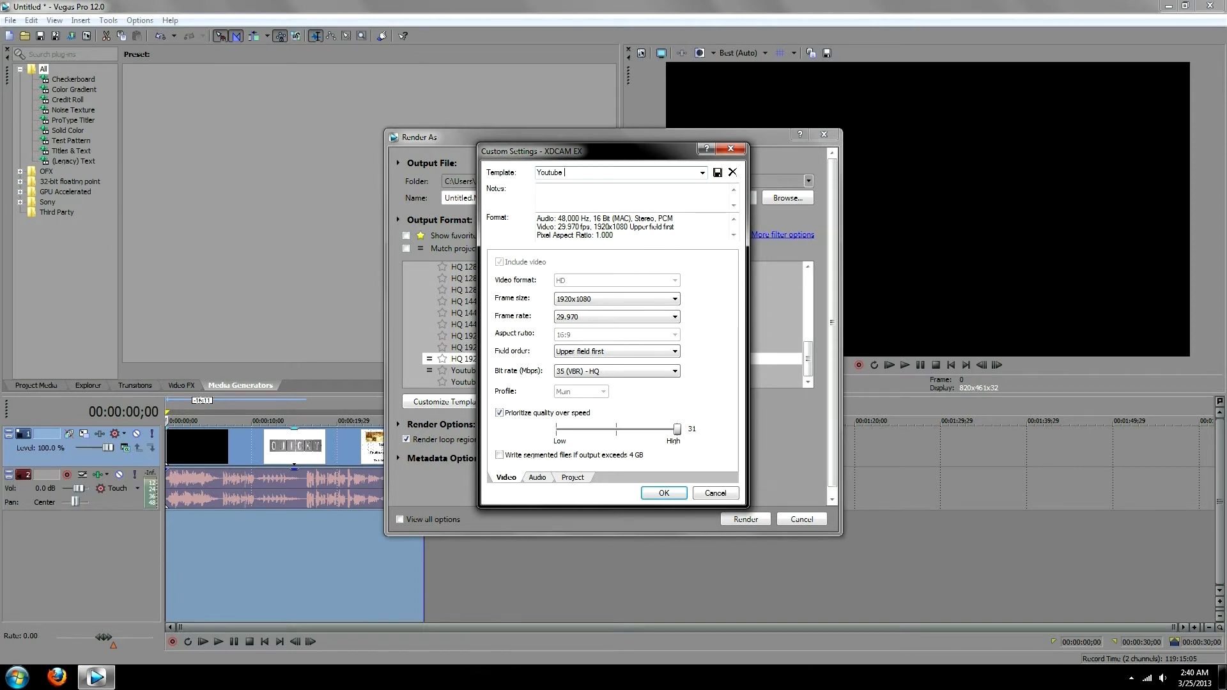
text(HD)
- Keep the template's frame size at 1920x1080 and choose a frame rate of 29.970
click(595, 305)
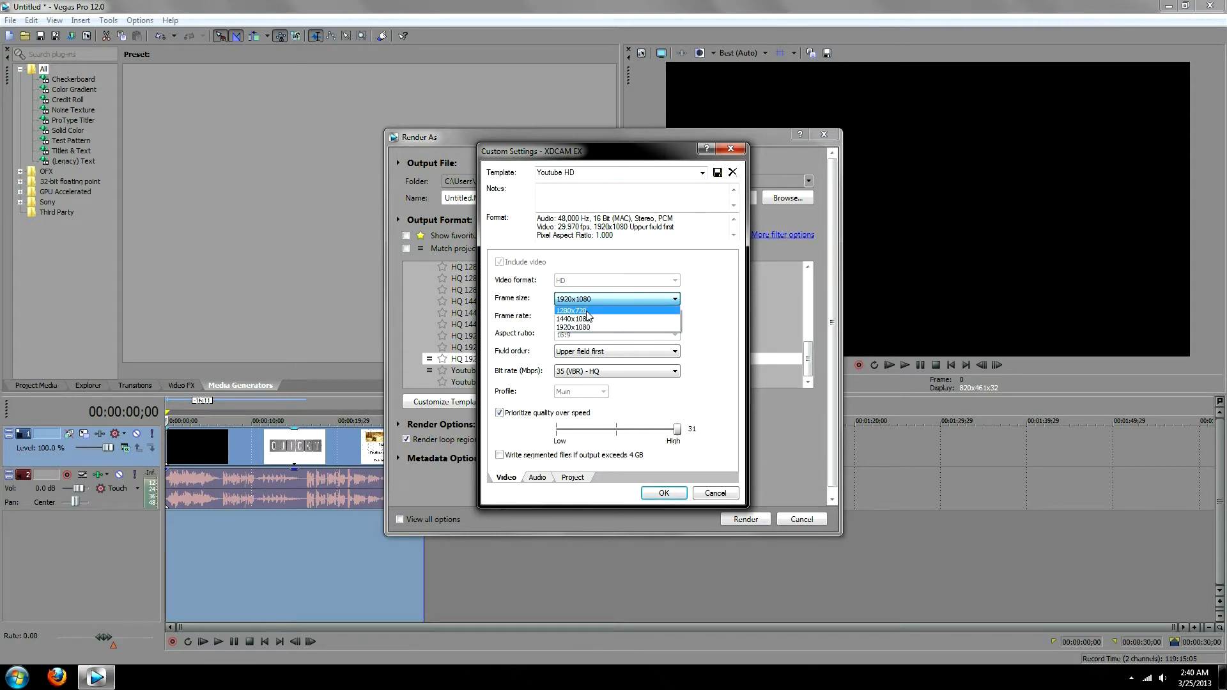
click(611, 298)
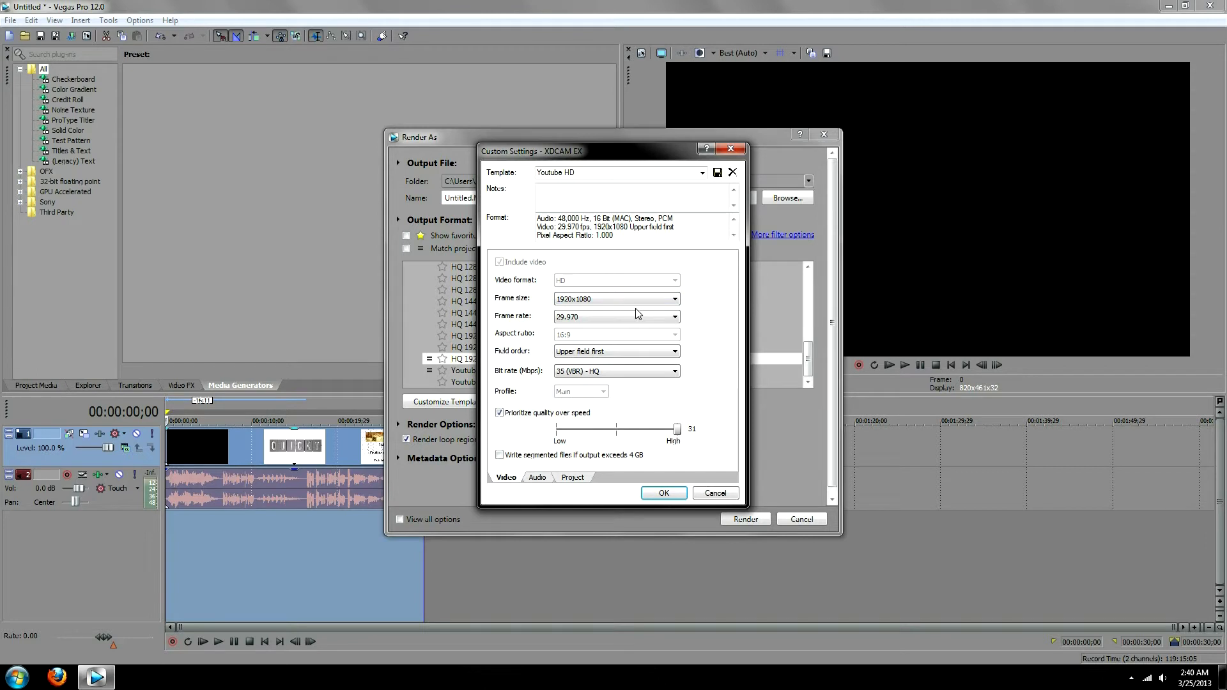
click(649, 316)
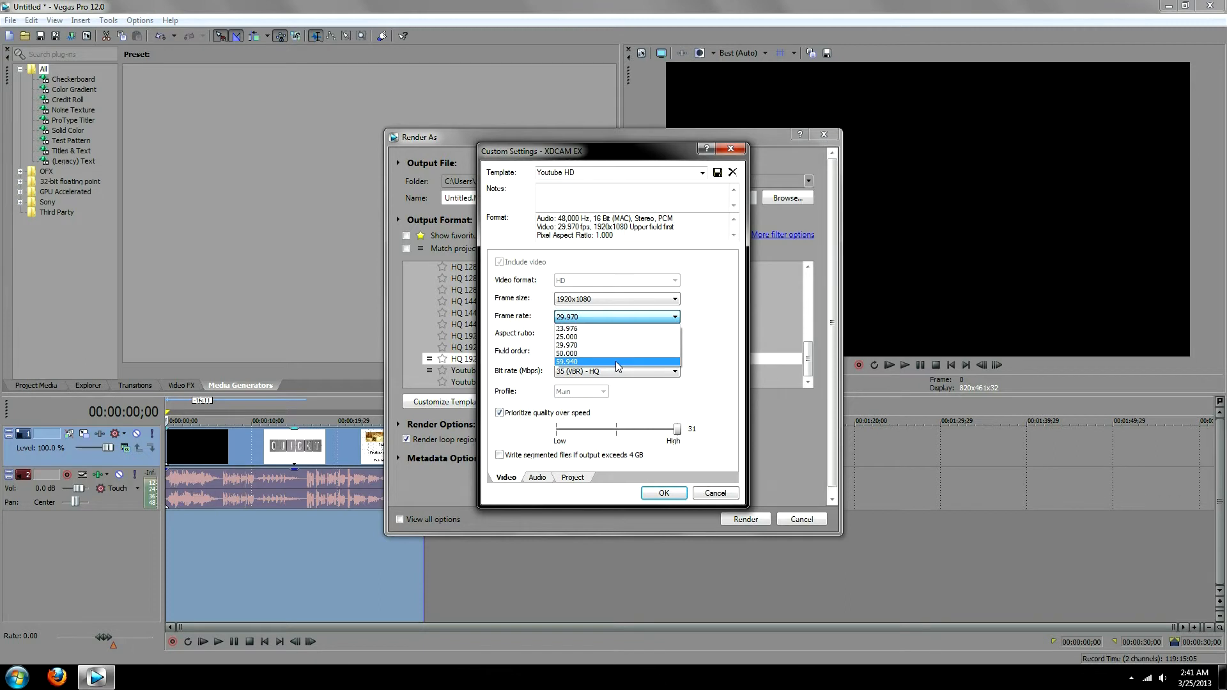
click(579, 345)
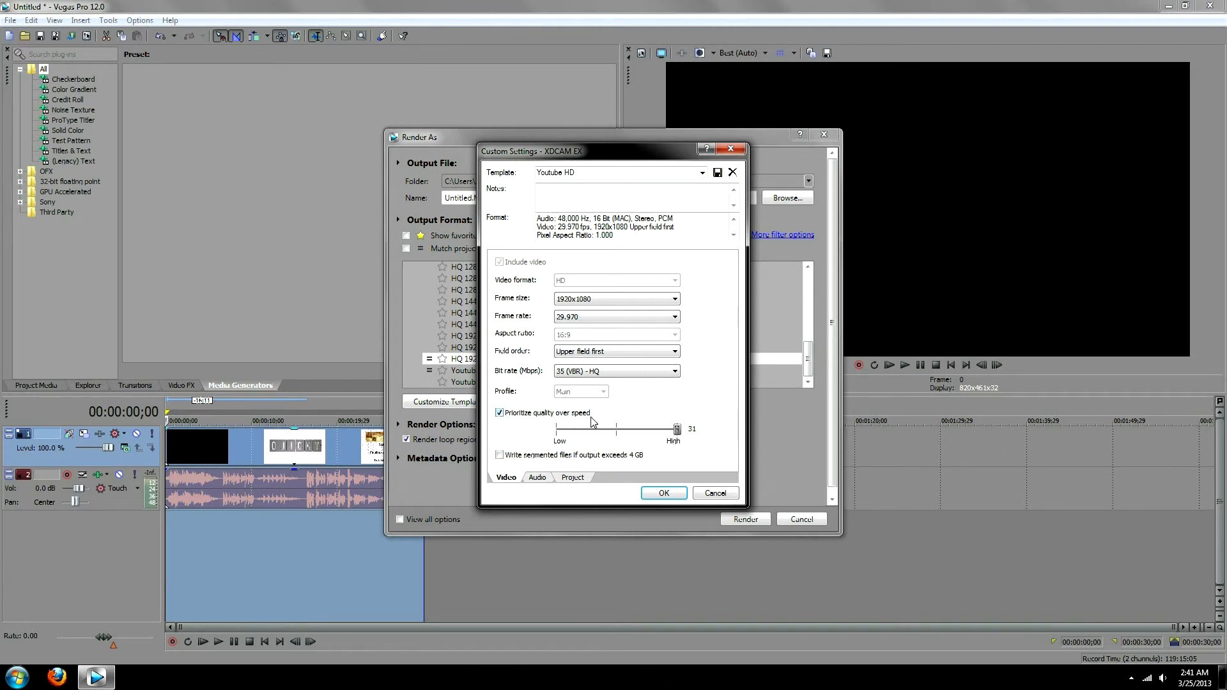
- Keep the template's audio channels at Stereo, set its video rendering quality to Best, and accept the custom settings
click(538, 478)
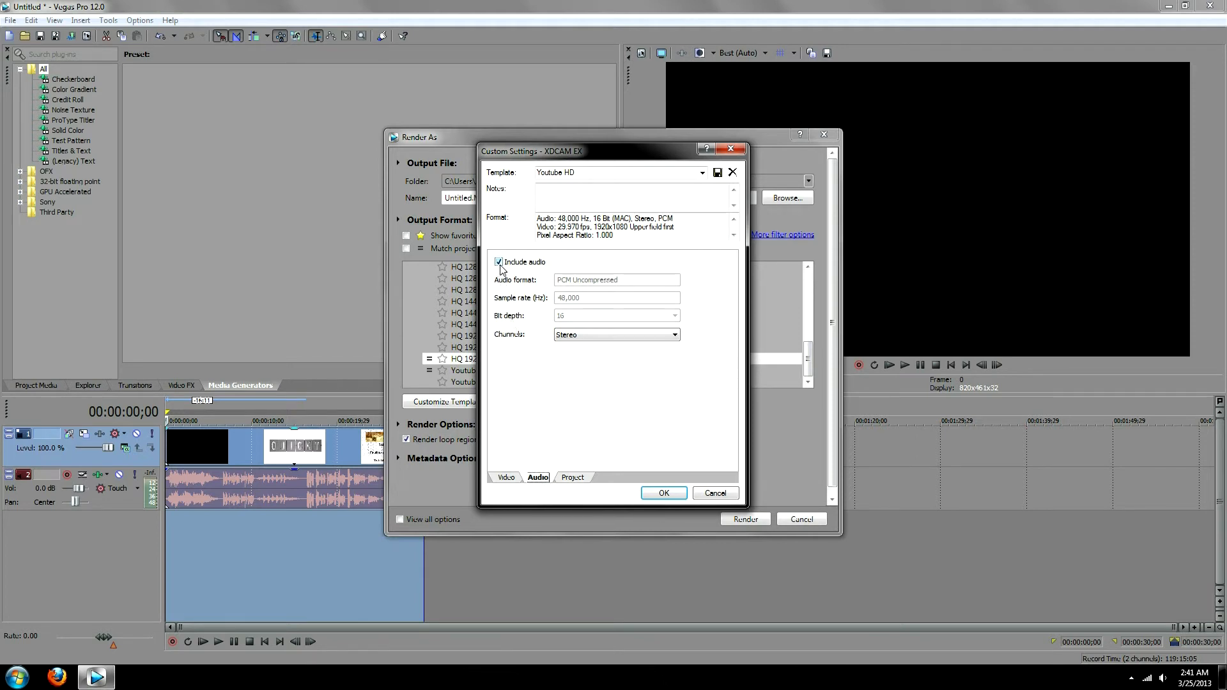
click(633, 334)
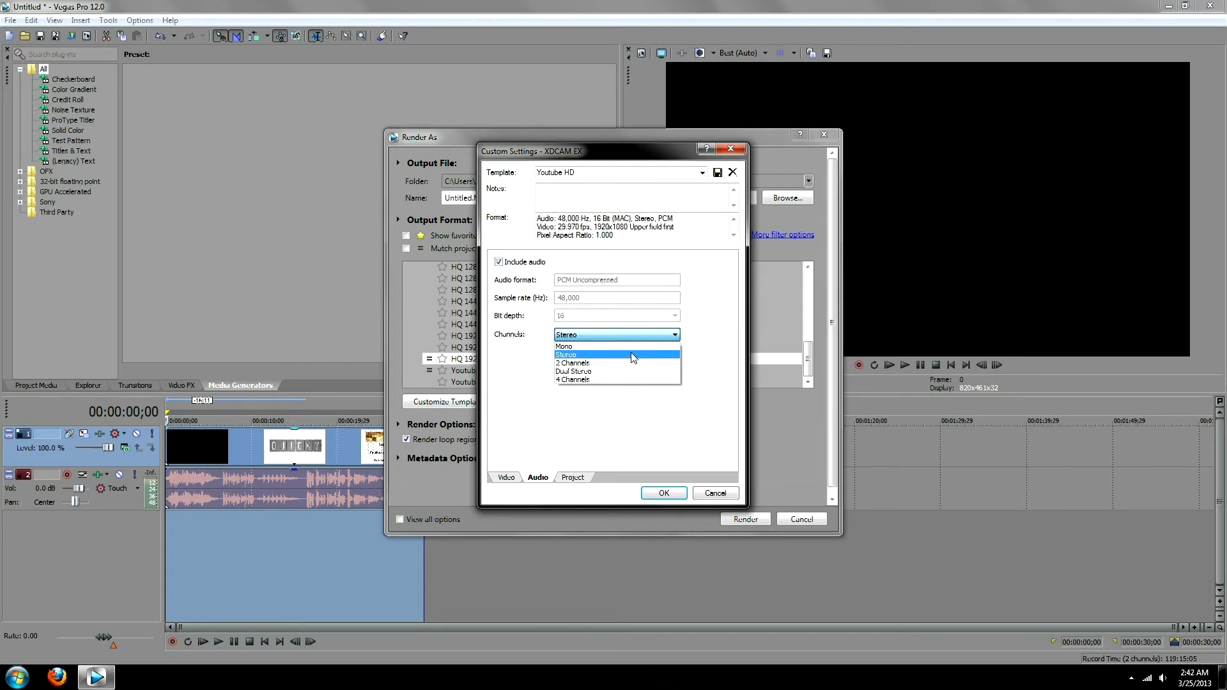
click(572, 478)
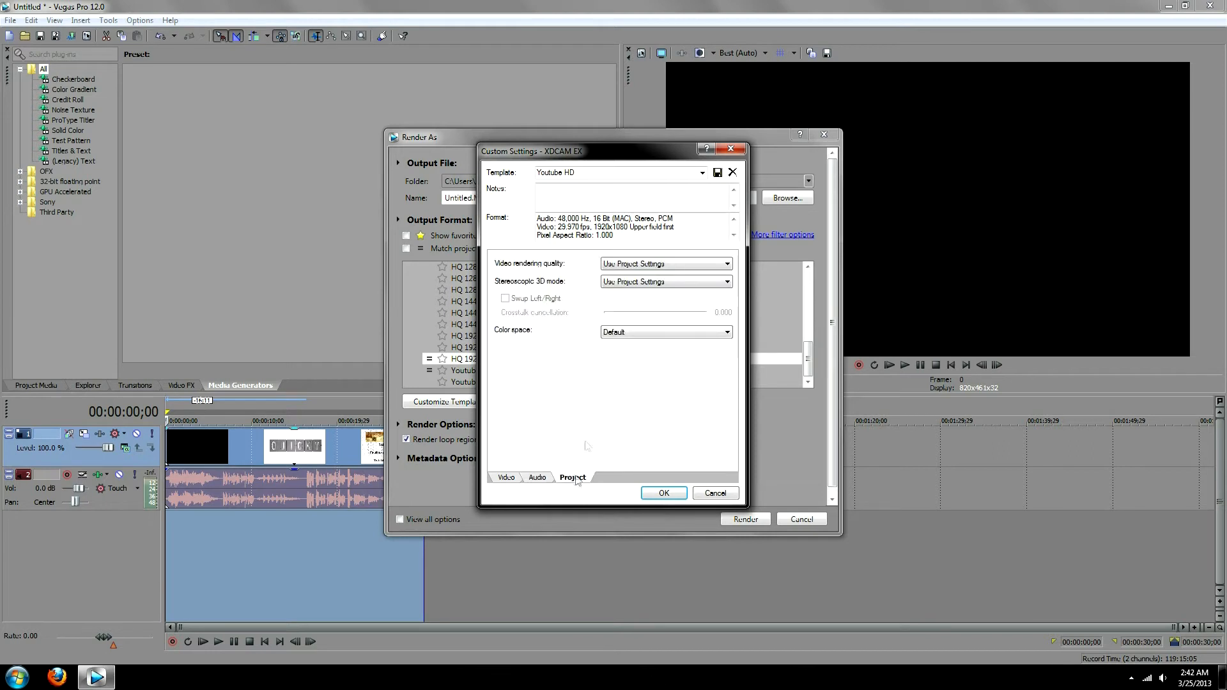
click(641, 265)
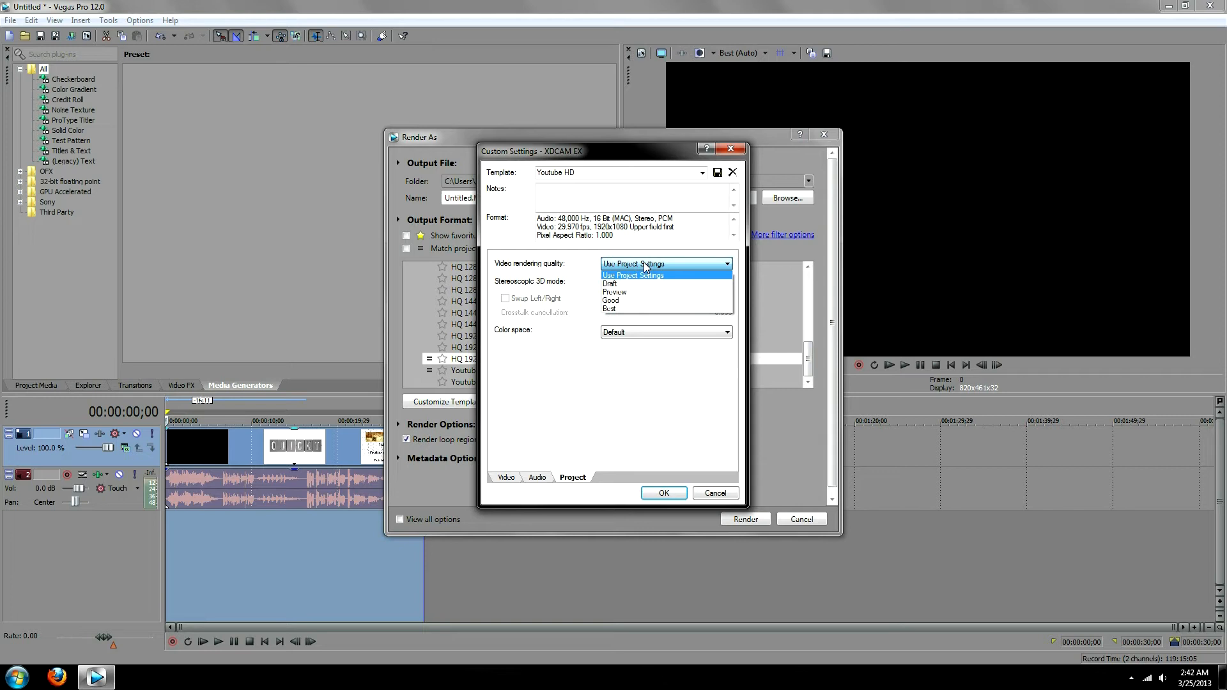
click(641, 309)
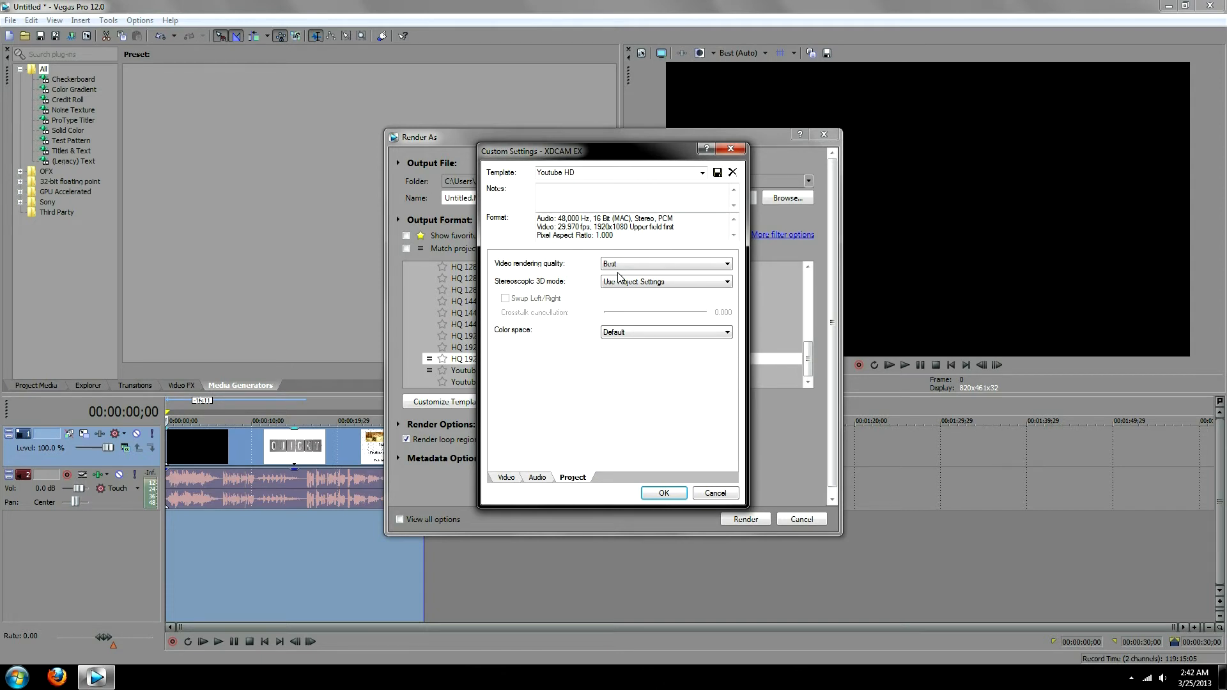
click(514, 479)
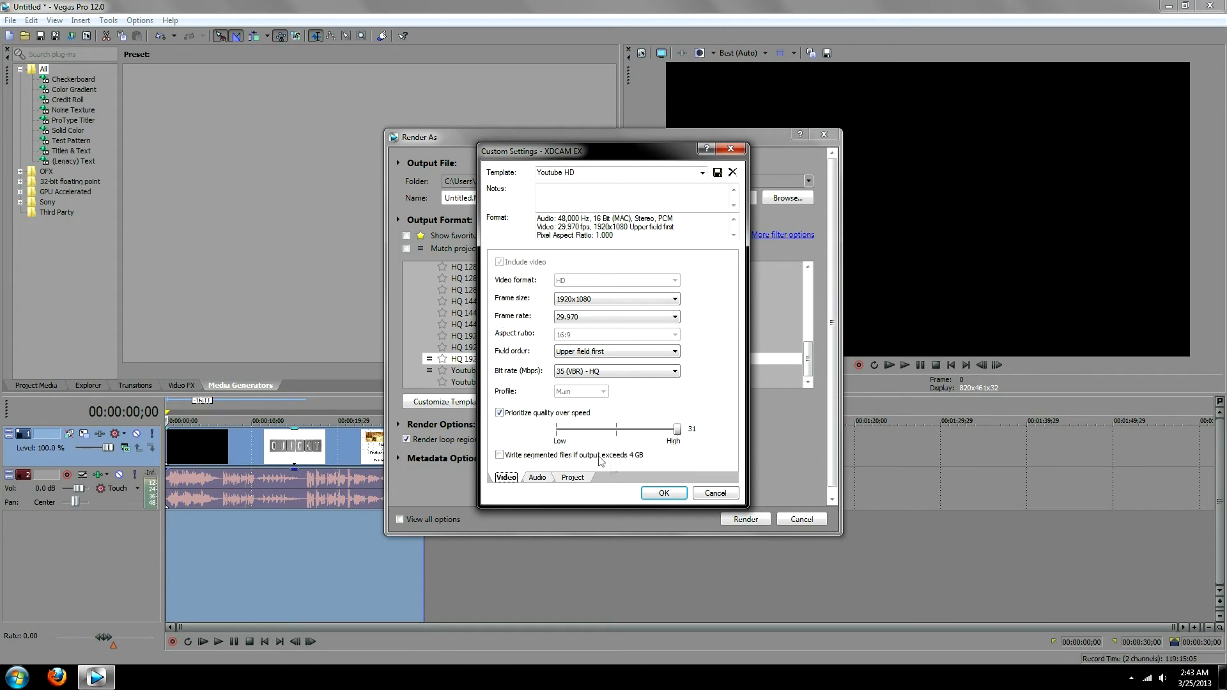
click(664, 498)
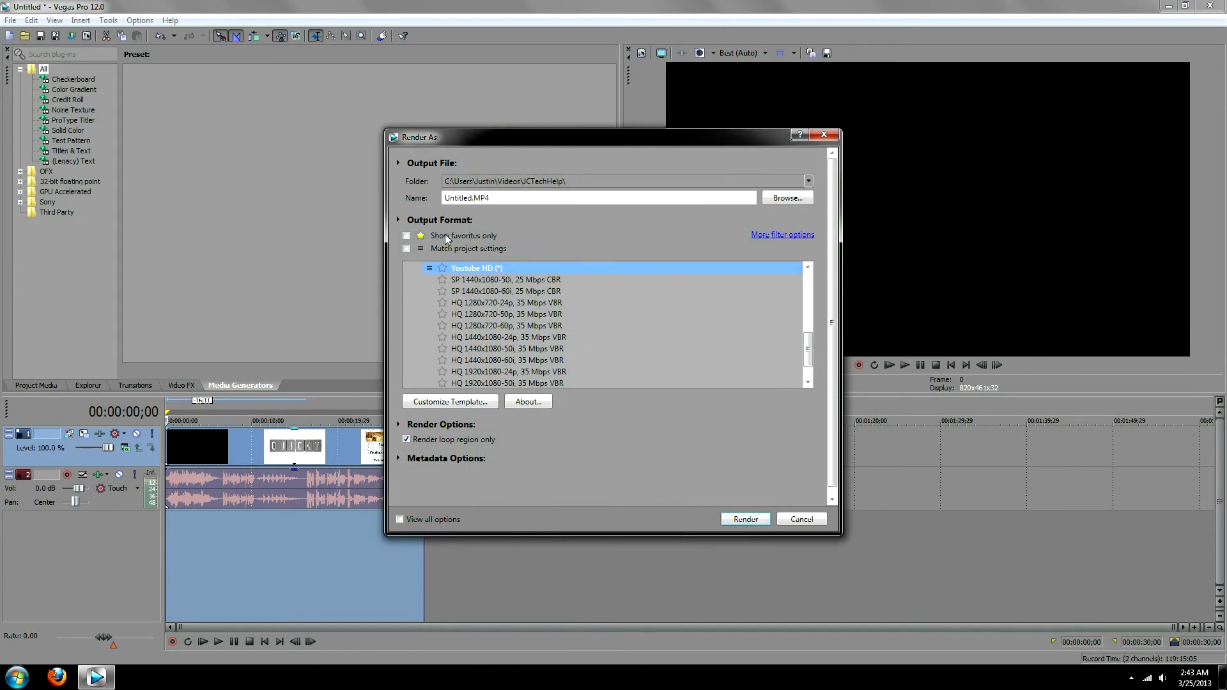
- Name the output file Sample and render it with the Youtube HD template
double_click(533, 199)
drag(533, 202, 288, 210)
text(Sample)
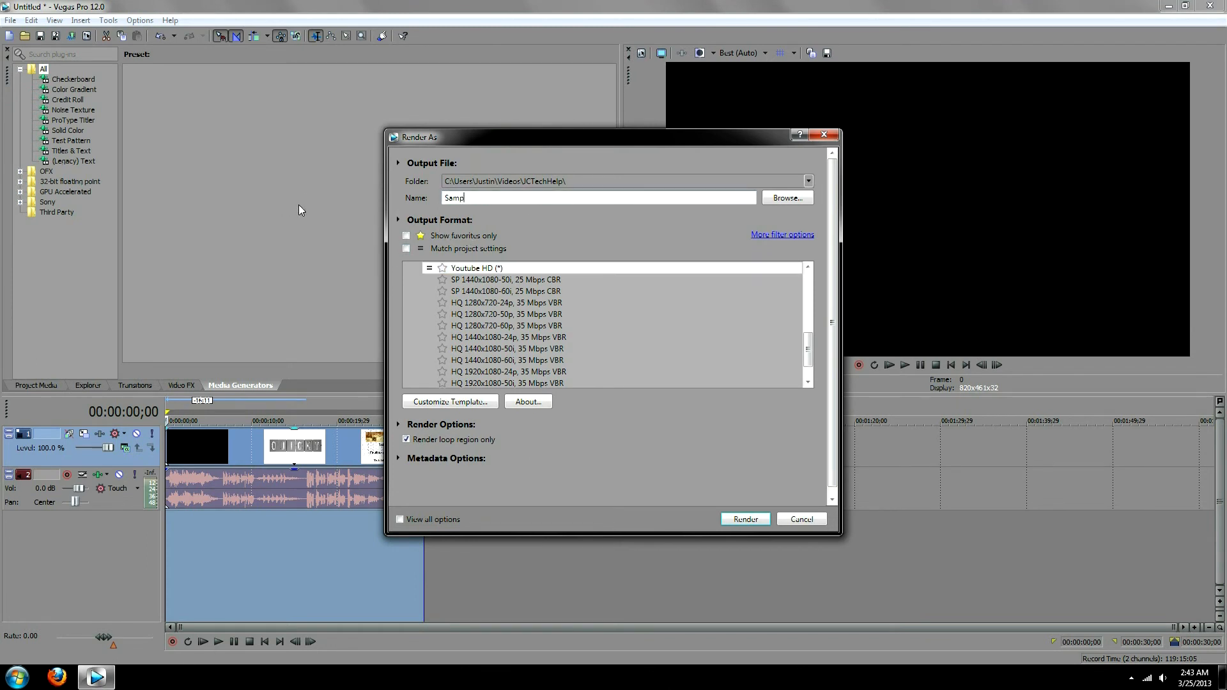
click(741, 518)
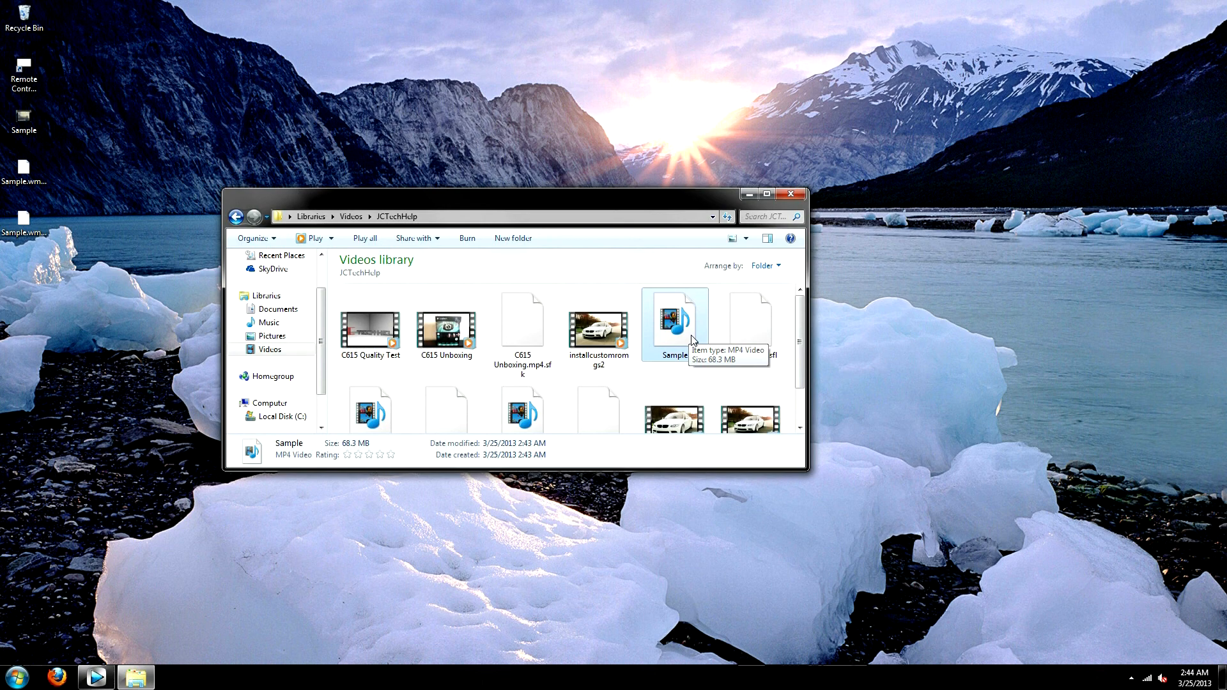
- Play the rendered Sample MP4 video from the JCTechHelp folder in the media player
double_click(687, 328)
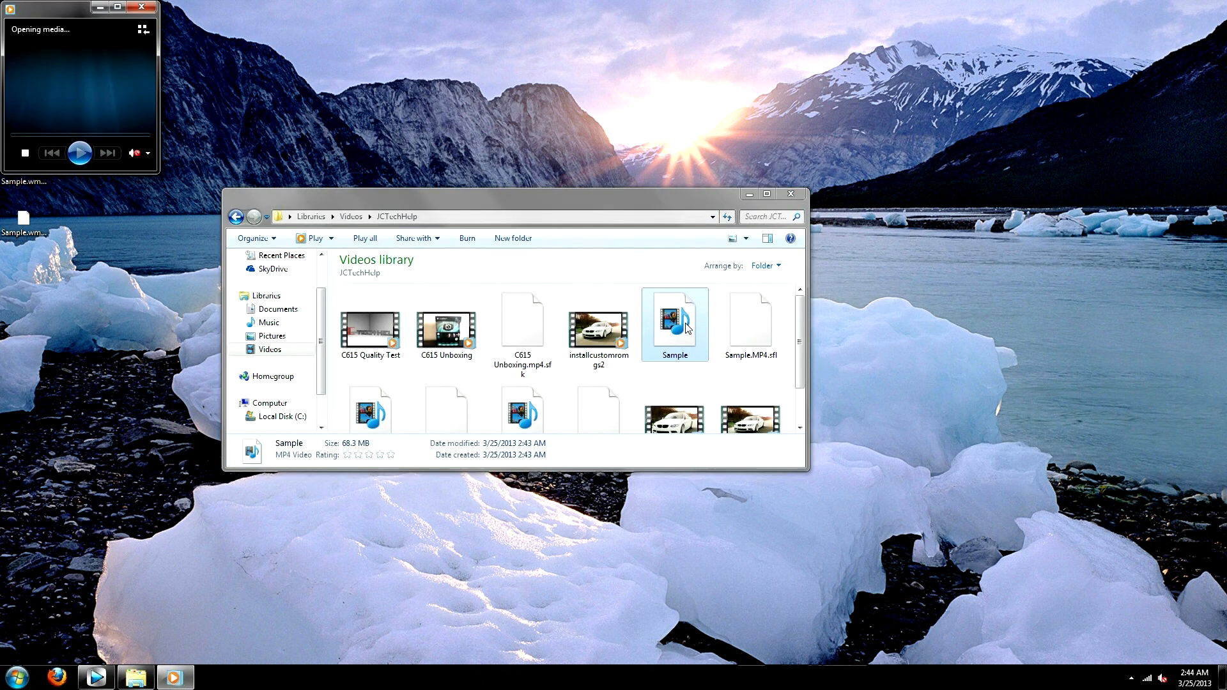